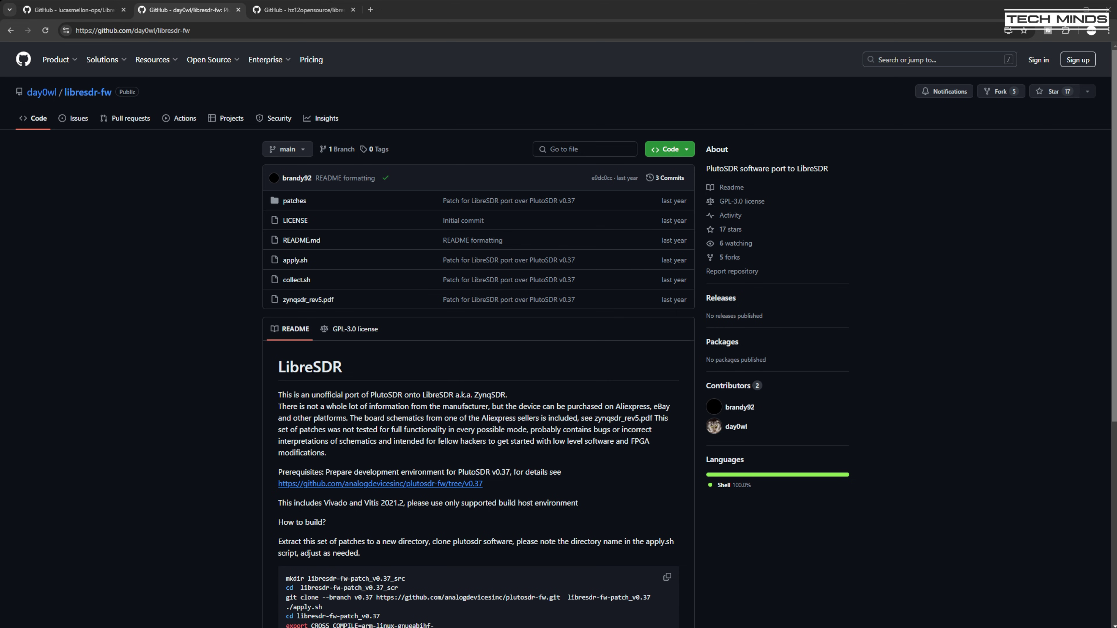
# Step: Scroll the libresdr-fw README down to its 'How to build?' code block and command list
pyautogui.scroll(-2, 559, 314)
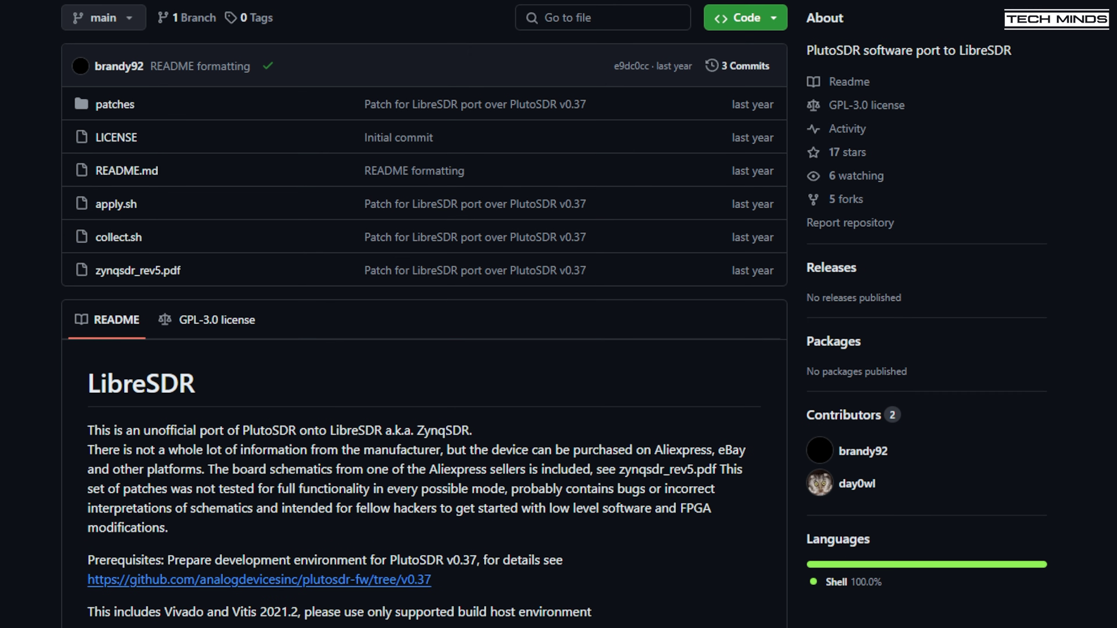
pyautogui.scroll(-3, 559, 314)
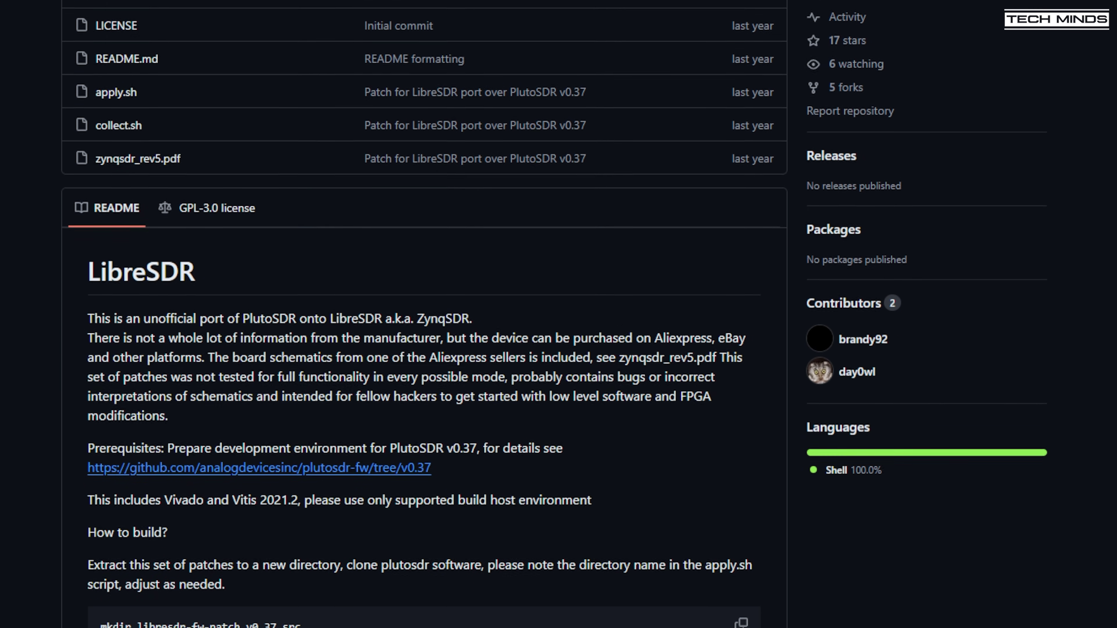
pyautogui.scroll(-5, 558, 314)
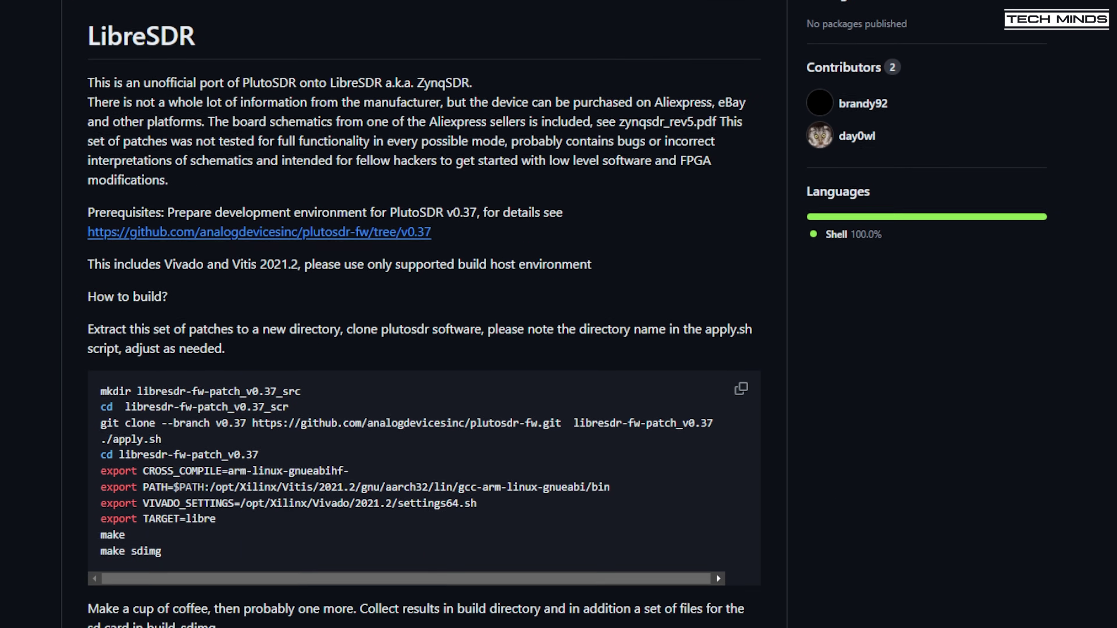
pyautogui.scroll(-1, 558, 315)
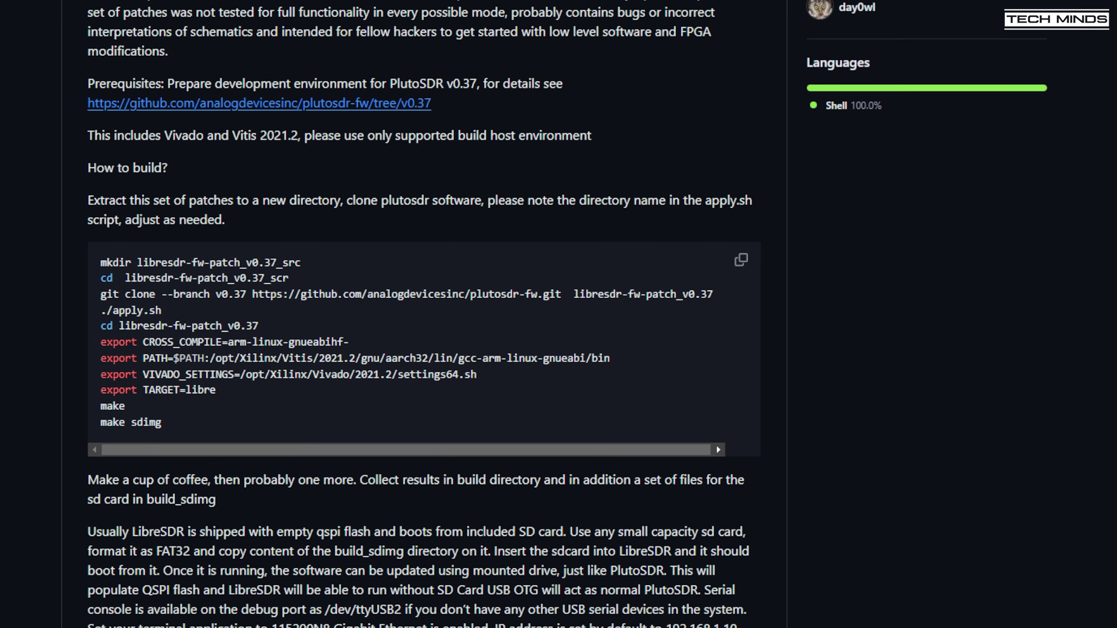
pyautogui.scroll(1, 558, 315)
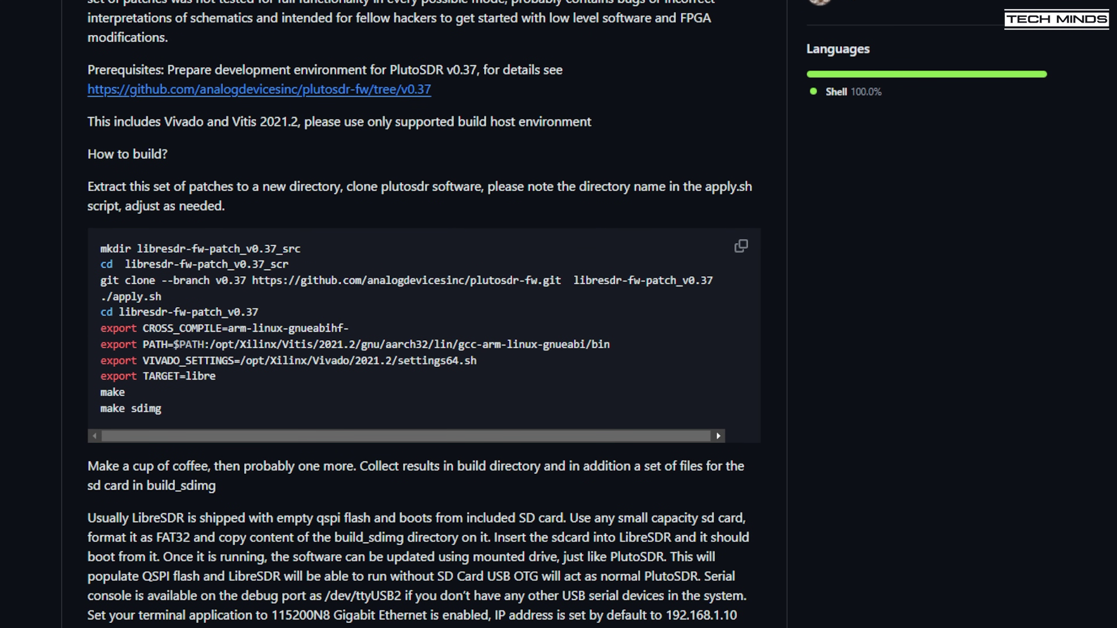
pyautogui.scroll(1, 558, 314)
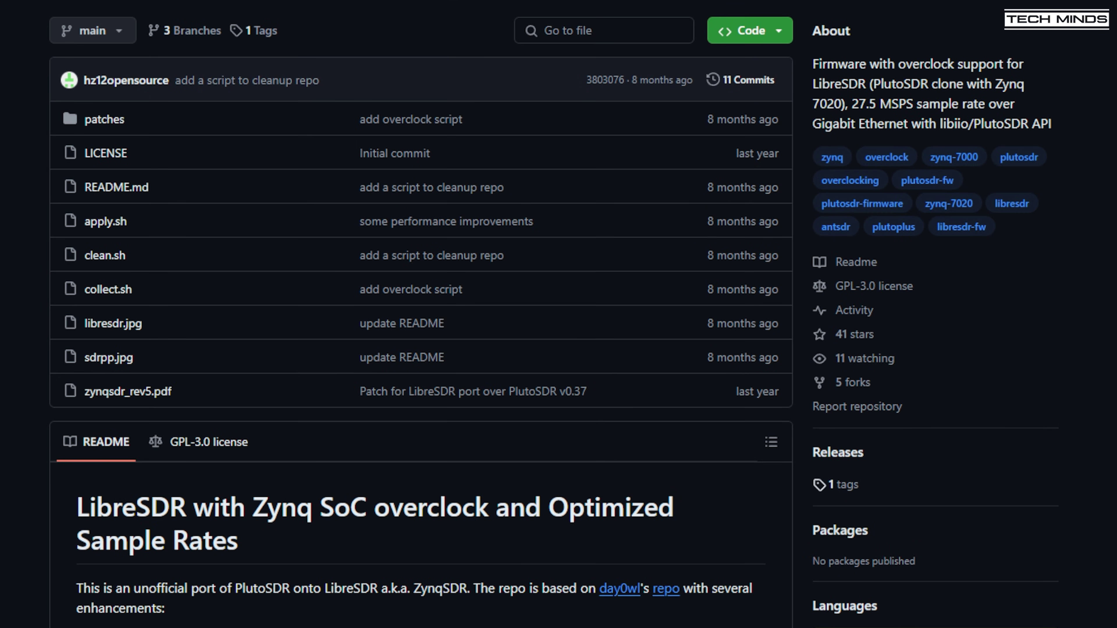
# Step: Scroll the overclock fork's README to its performance section citing 27.5 MSPS at 1100 MHz CPU
pyautogui.scroll(-5, 559, 314)
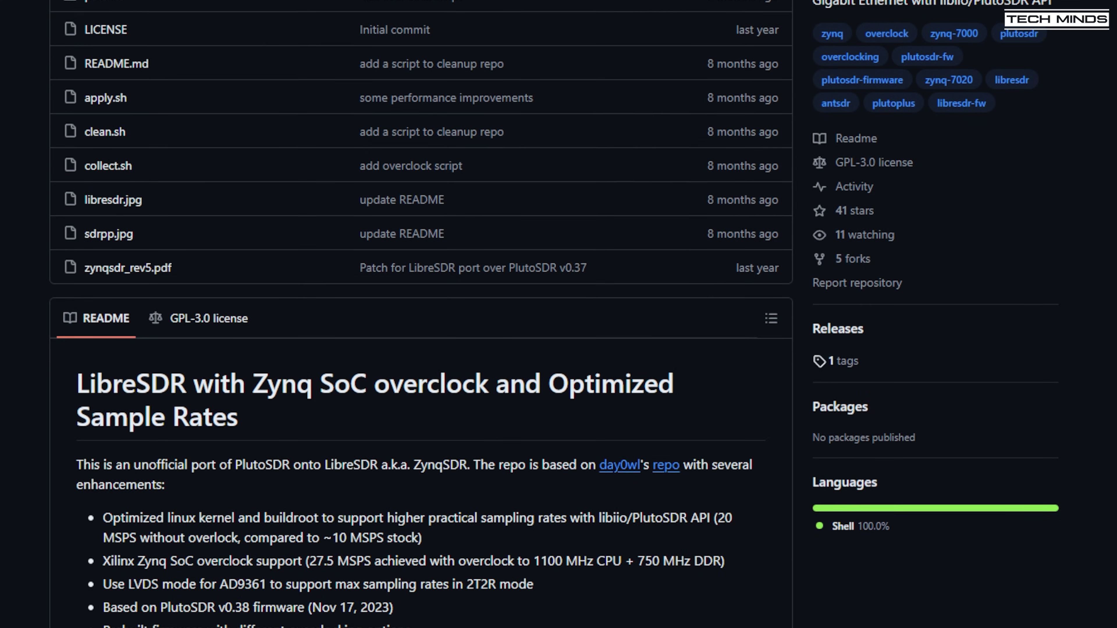
pyautogui.scroll(-7, 558, 314)
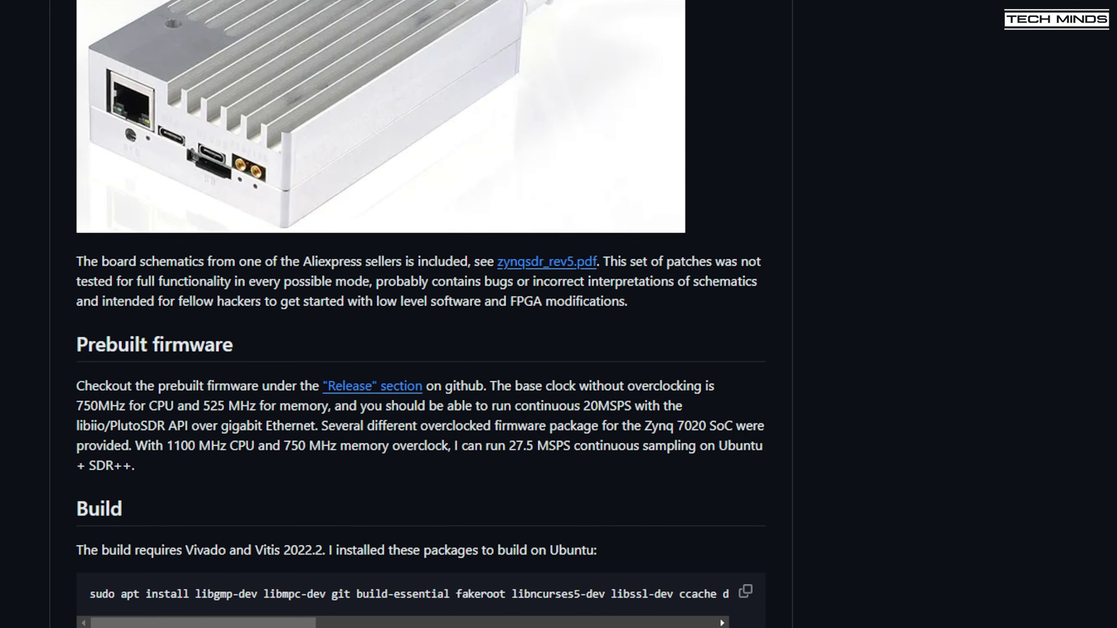
pyautogui.scroll(-8, 559, 314)
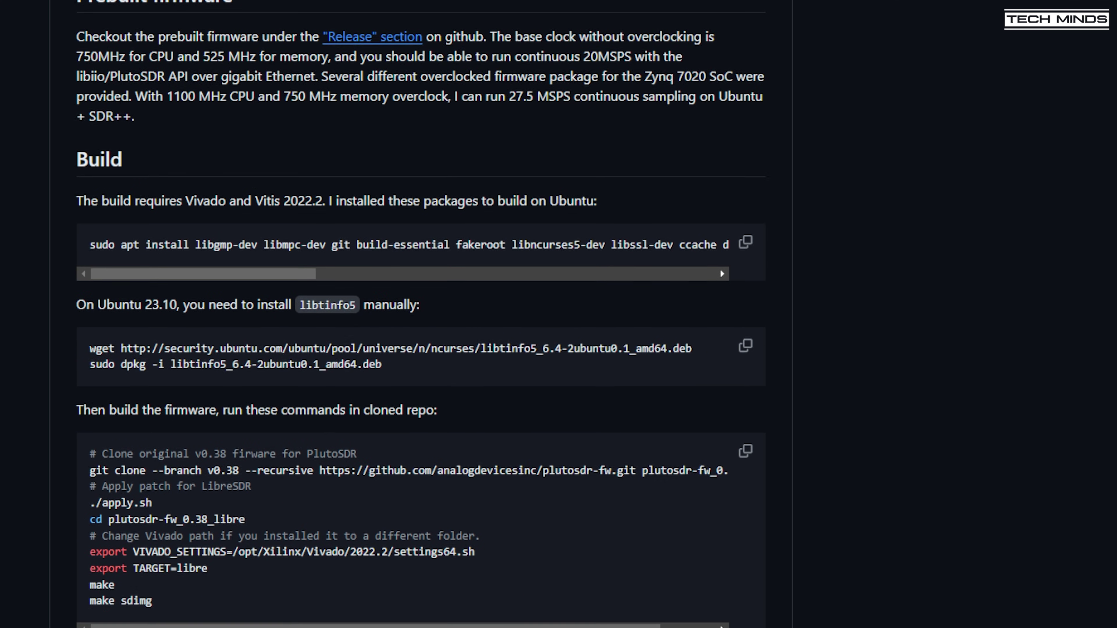
pyautogui.scroll(-5, 558, 314)
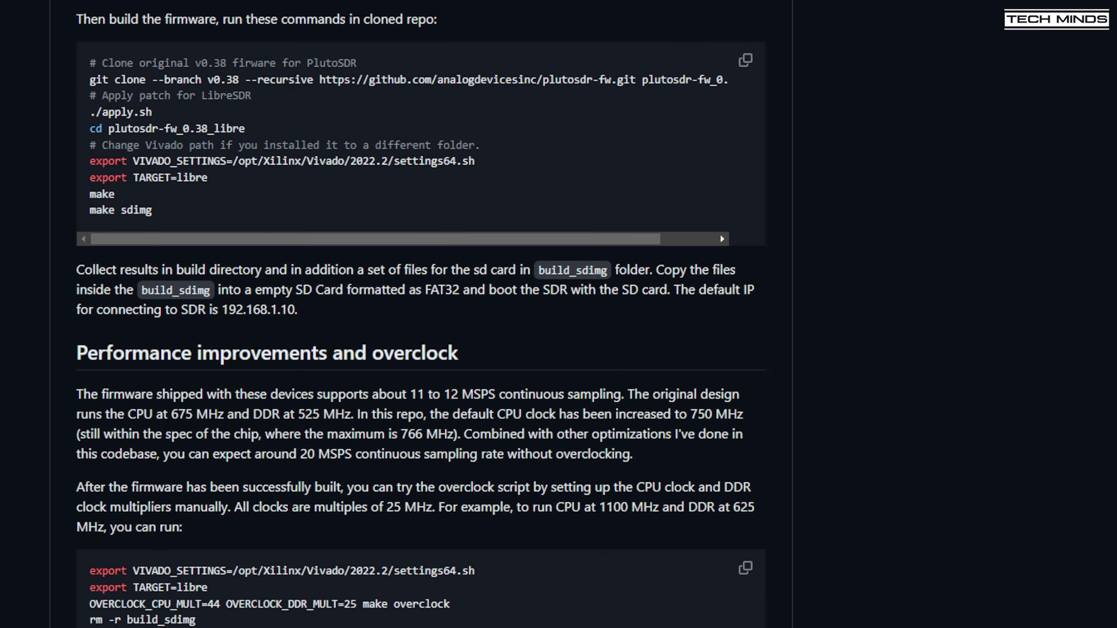
pyautogui.scroll(-5, 558, 314)
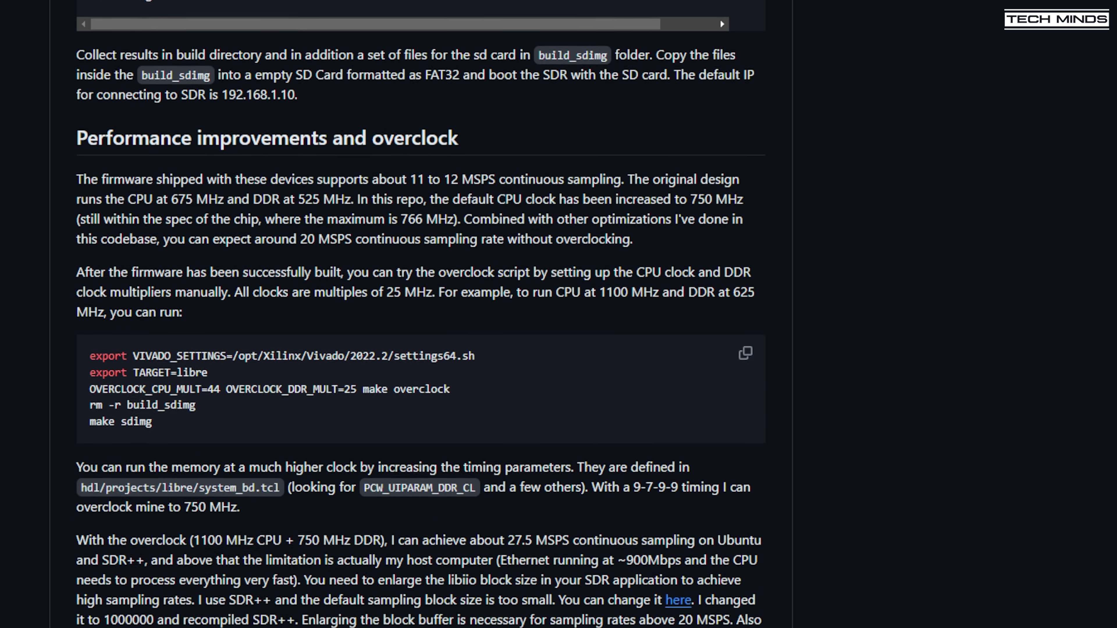
pyautogui.scroll(-4, 558, 315)
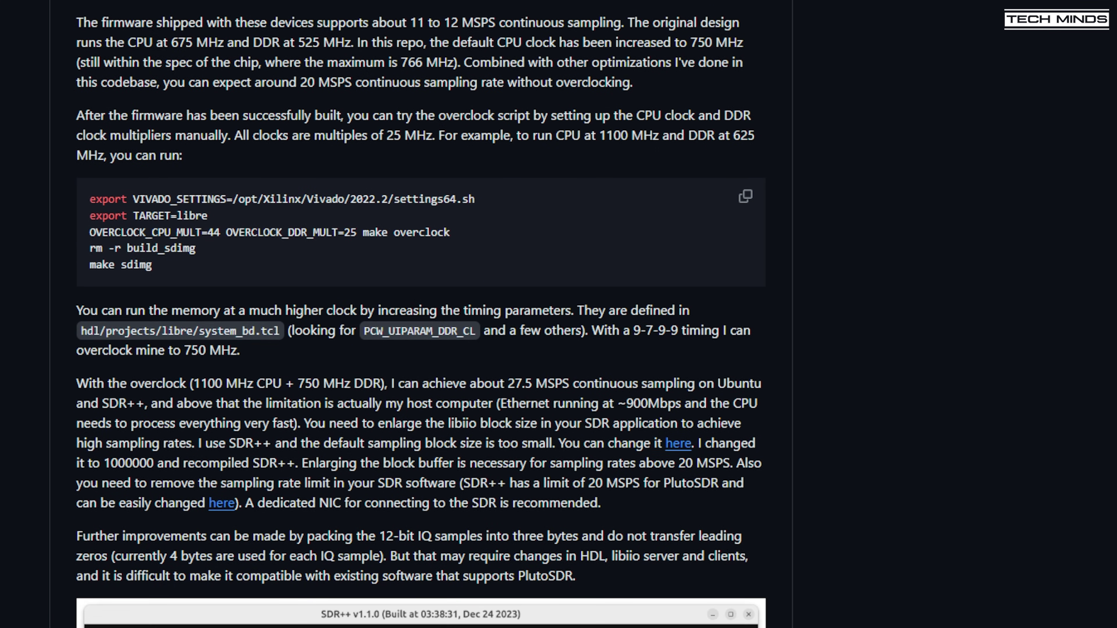
pyautogui.scroll(-6, 558, 314)
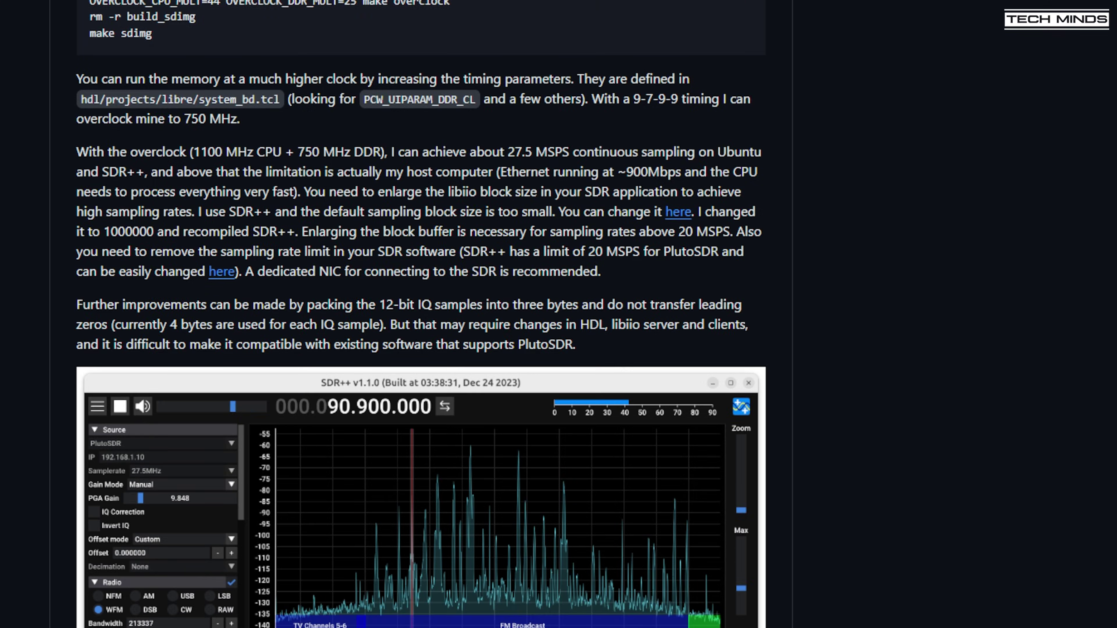
pyautogui.scroll(-3, 558, 314)
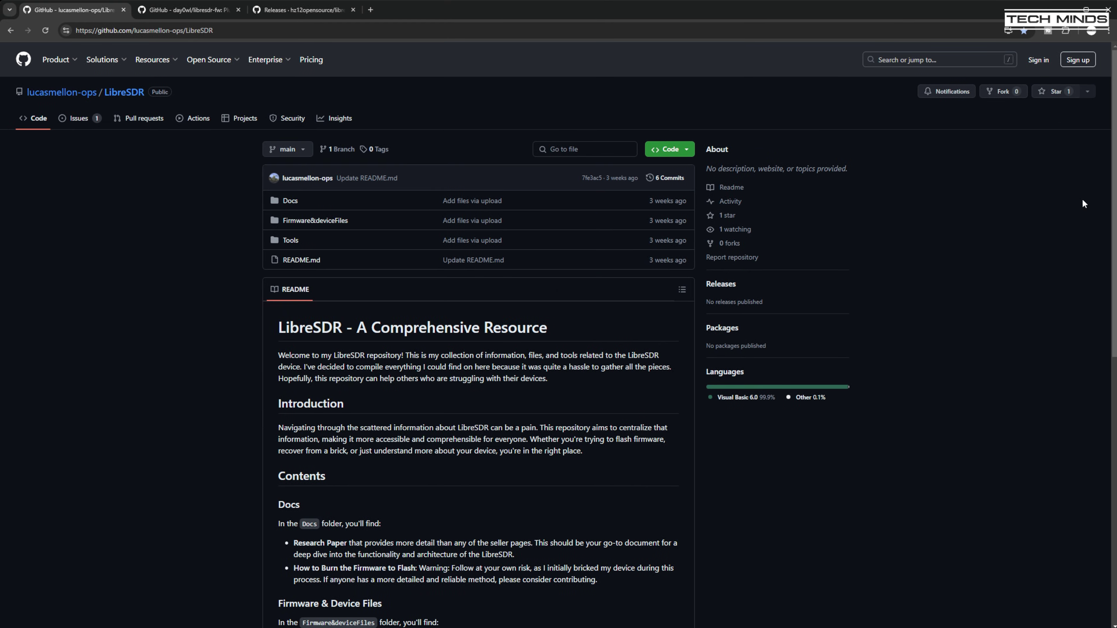
# Step: Scroll down the LibreSDR resource repository page
pyautogui.scroll(-1, 559, 334)
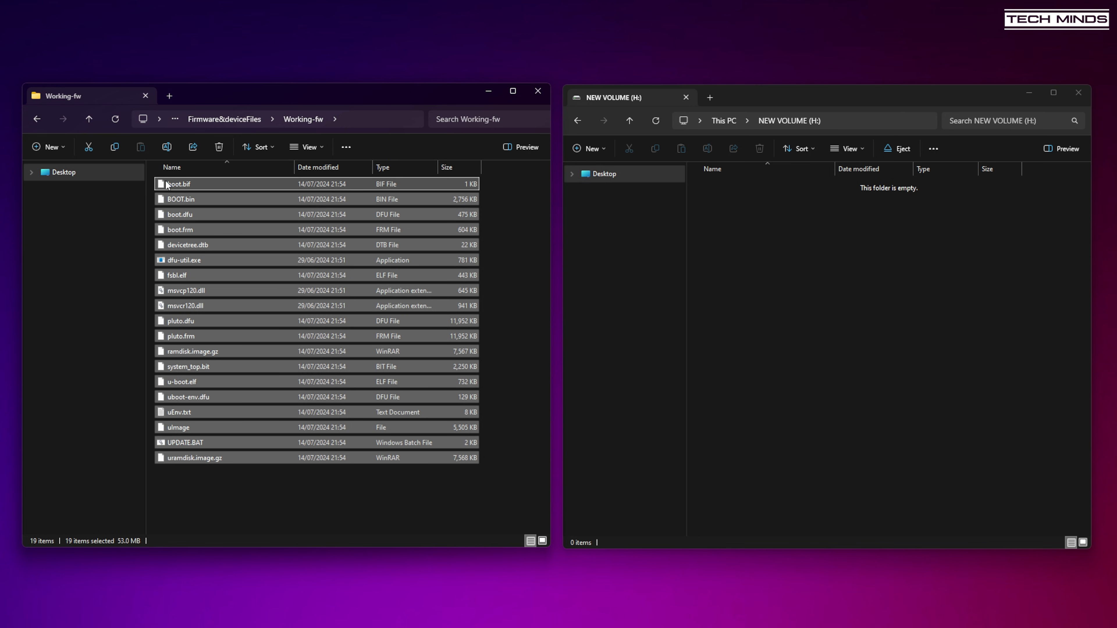
# Step: Copy the selected Working-fw firmware files and paste them into the empty H: drive
pyautogui.rightClick(172, 188)
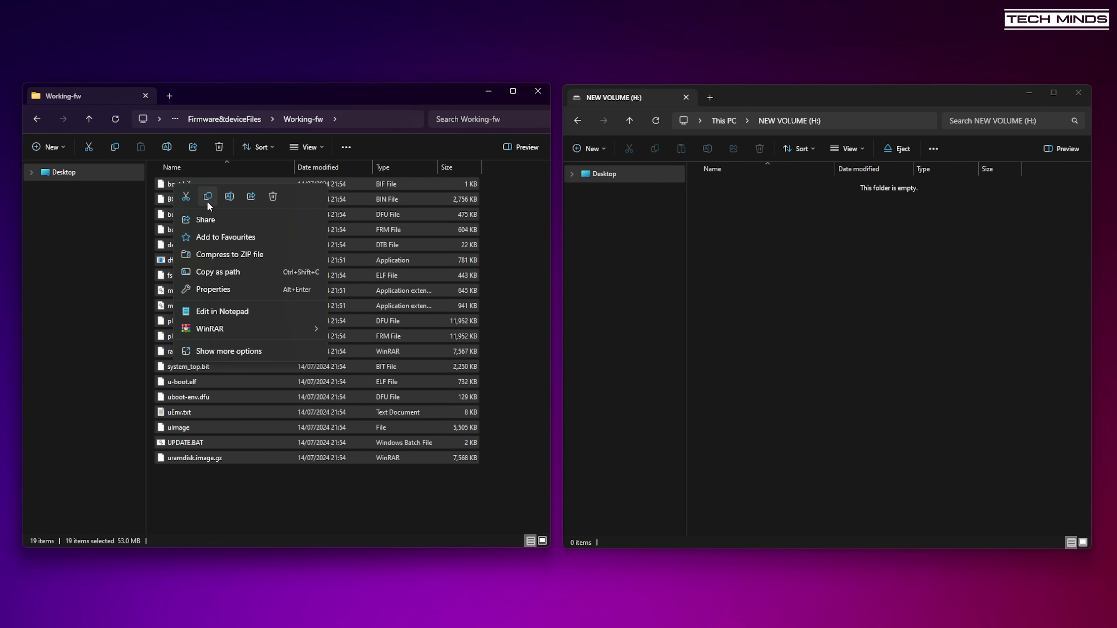
pyautogui.click(208, 191)
pyautogui.click(853, 373)
pyautogui.rightClick(759, 253)
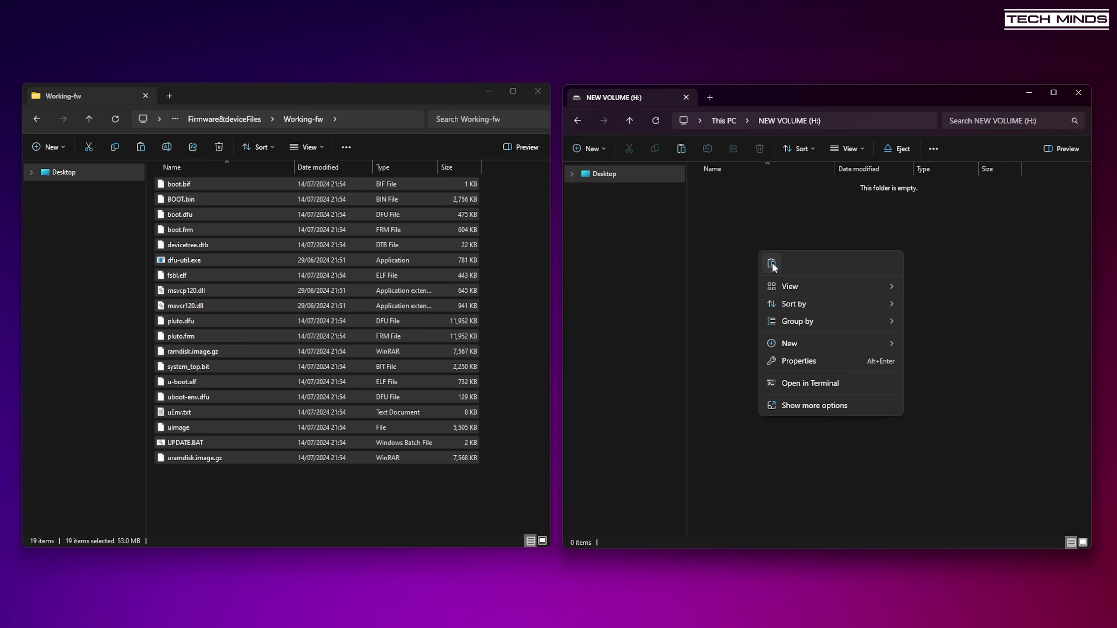
pyautogui.click(774, 266)
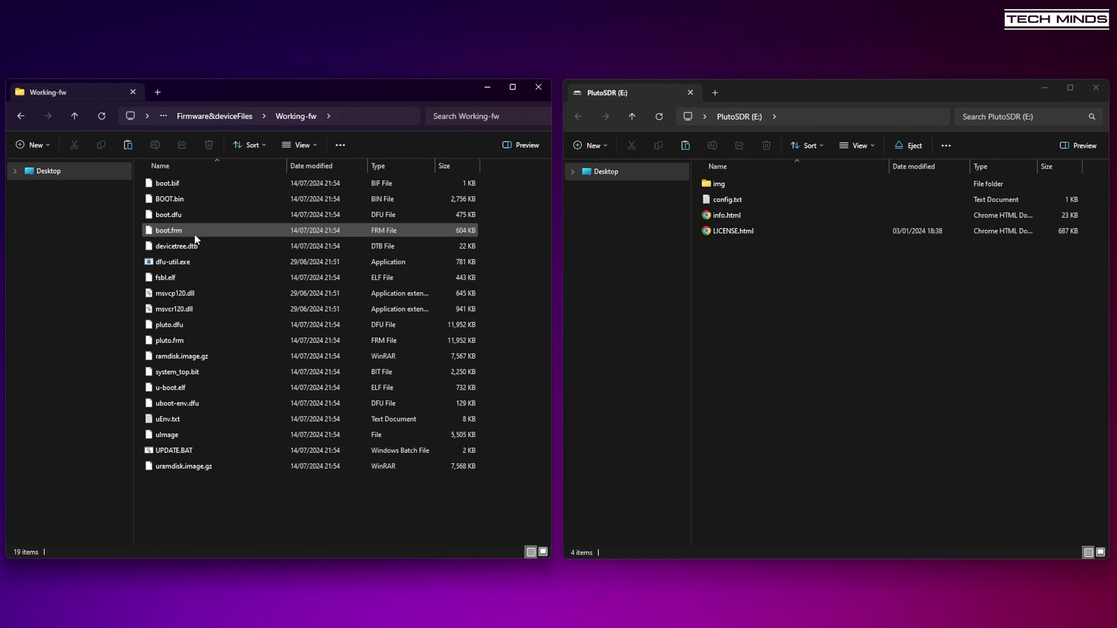
# Step: Copy boot.frm and pluto.frm onto the PlutoSDR (E:) drive
pyautogui.click(170, 229)
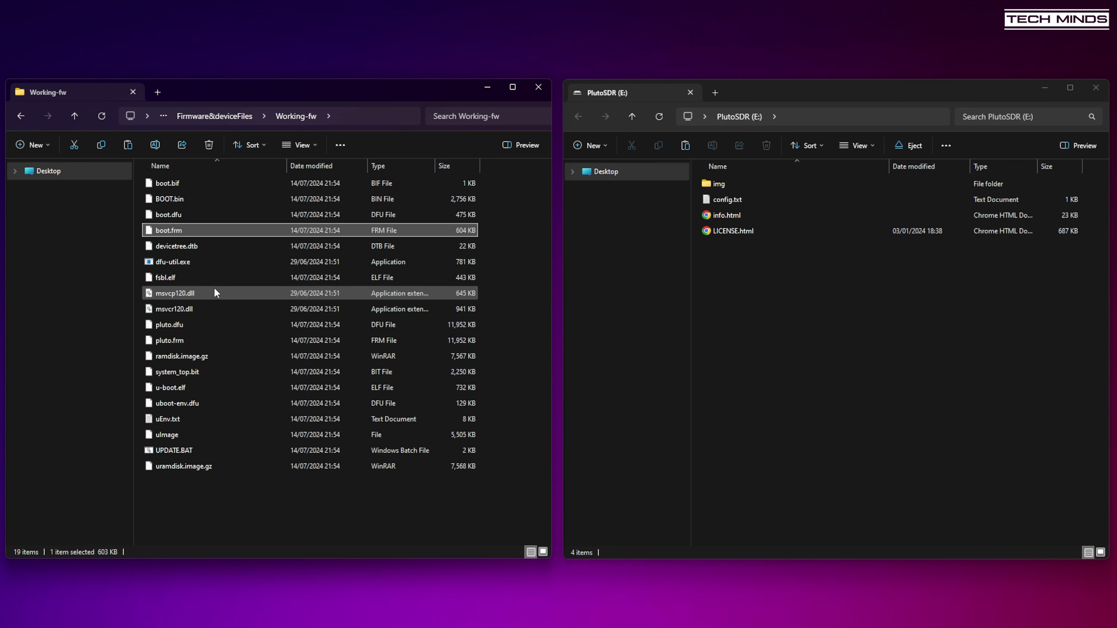
pyautogui.keyDown('ctrl'); pyautogui.click(178, 339); pyautogui.keyUp('ctrl')
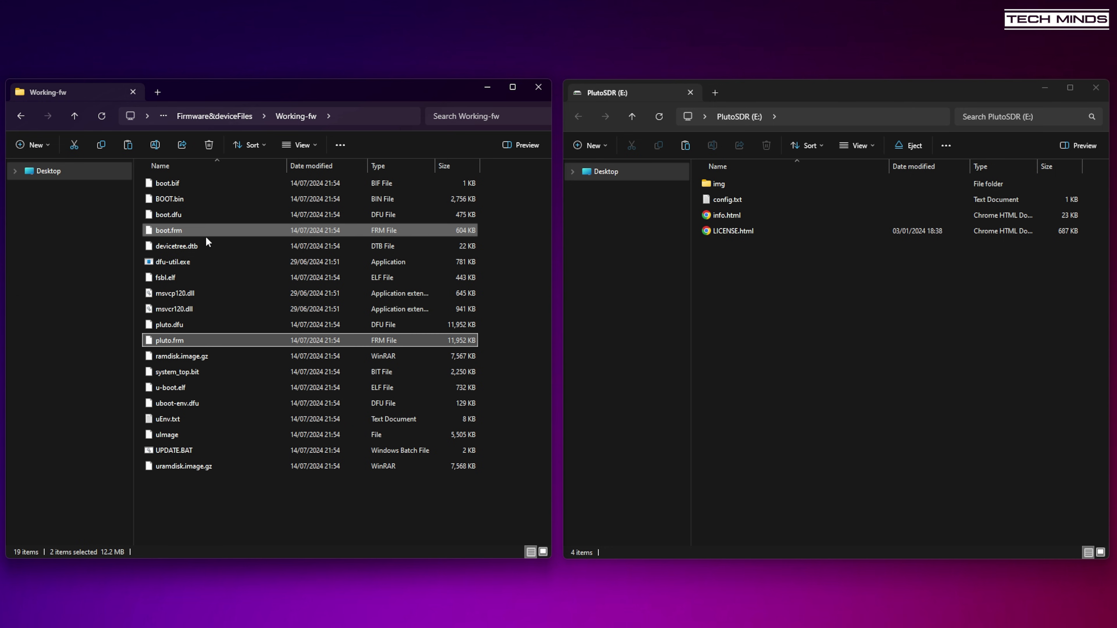
pyautogui.moveTo(193, 230); pyautogui.dragTo(806, 307)
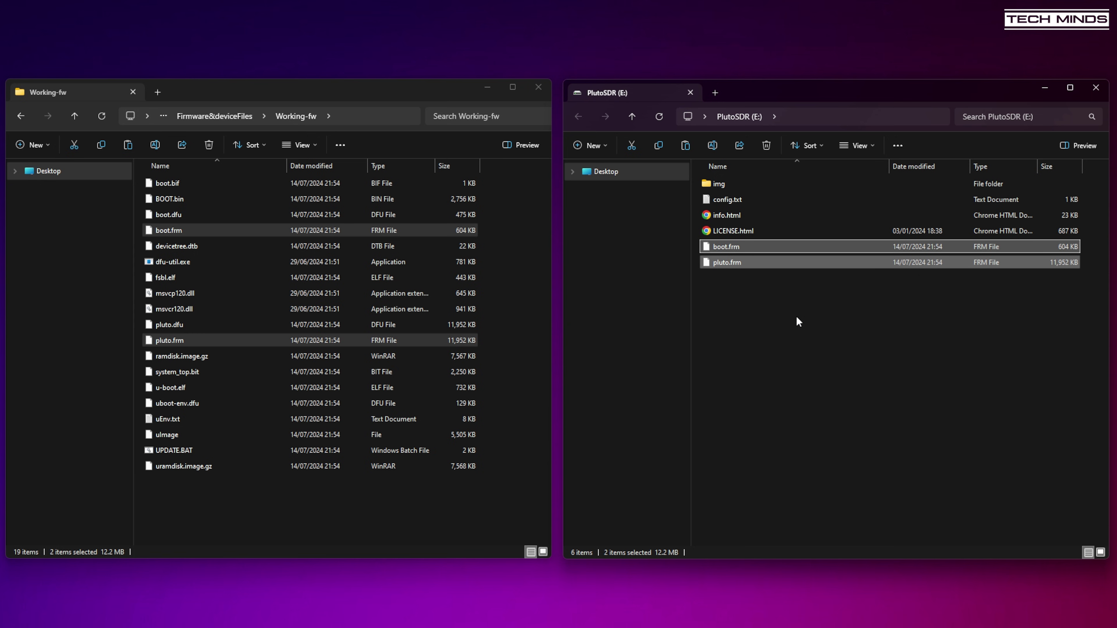
# Step: Eject the PlutoSDR drive to start flashing the firmware
pyautogui.click(897, 145)
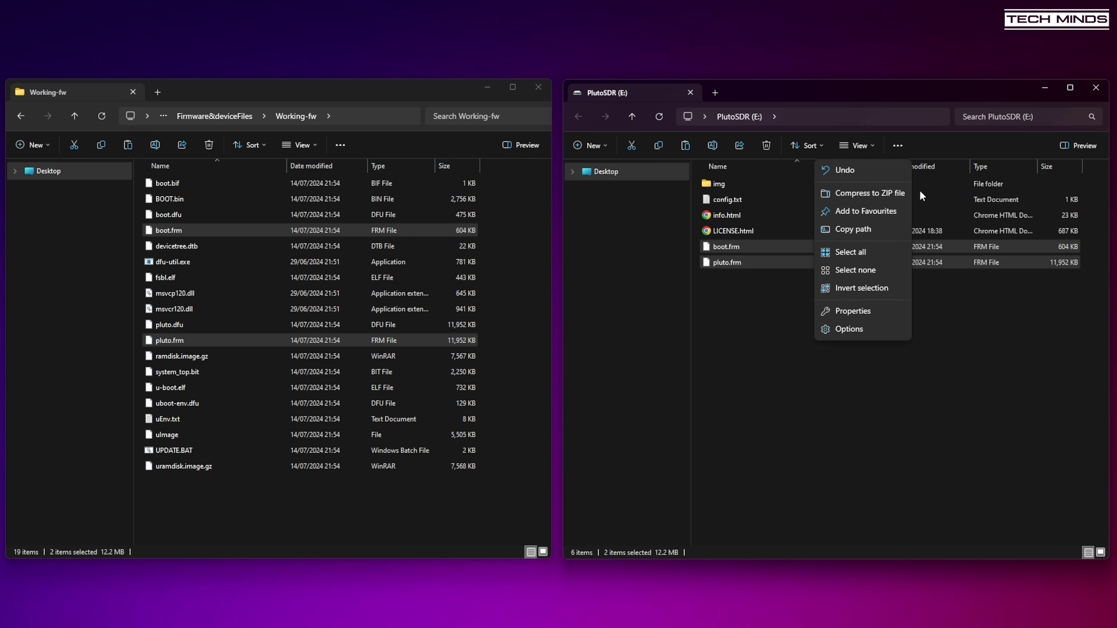
pyautogui.click(975, 324)
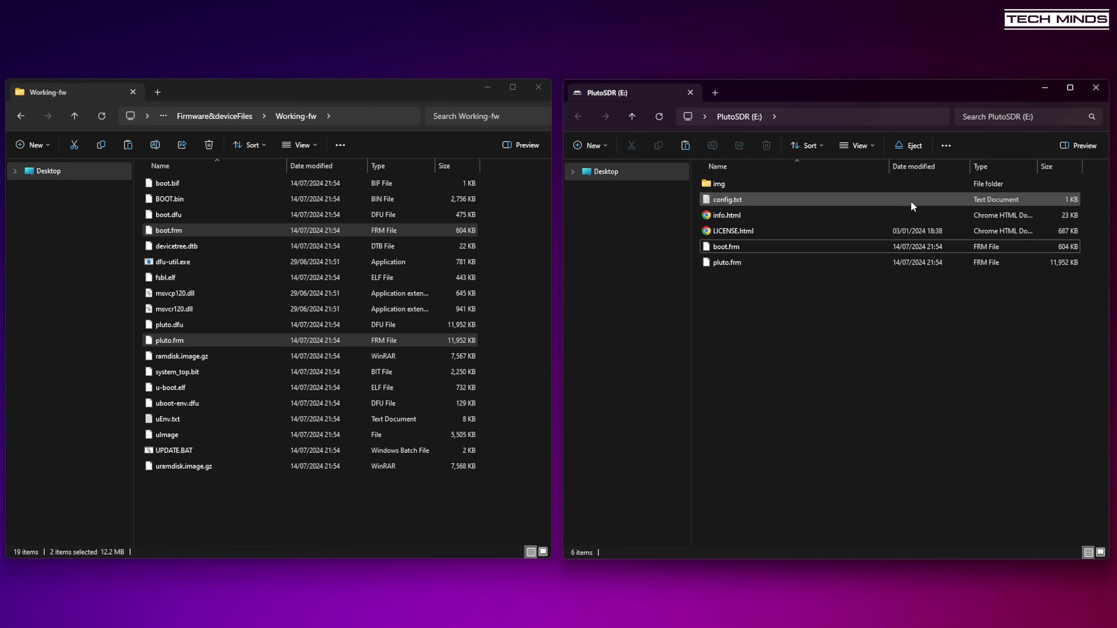
pyautogui.click(906, 147)
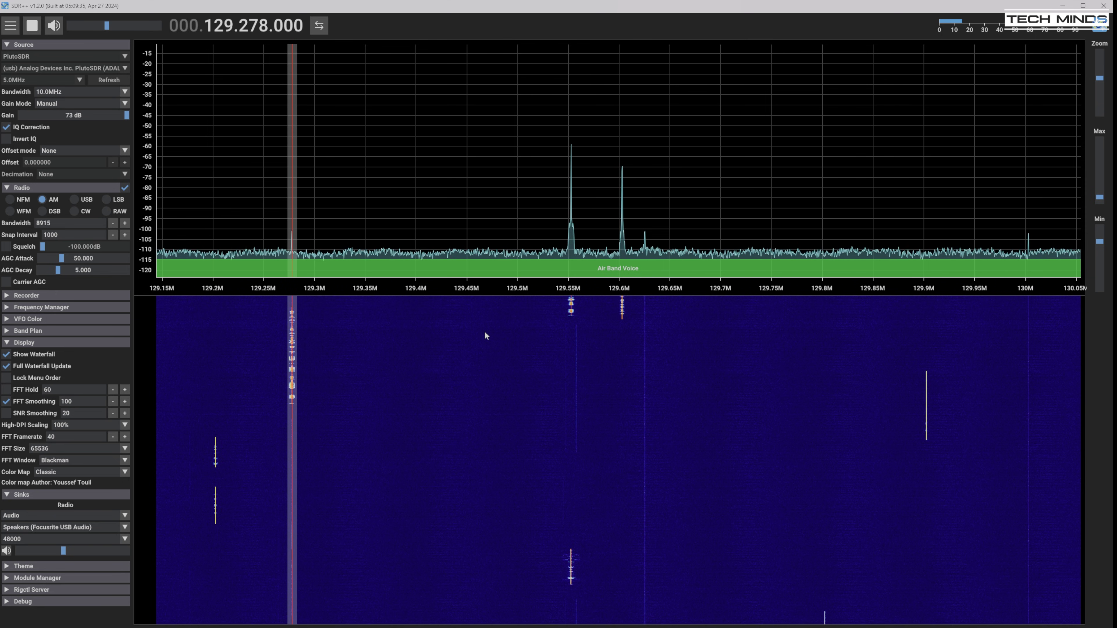
# Step: Tune across airband AM carriers at 129.554 and 129.878 MHz, ending on 126.824 MHz
pyautogui.click(572, 311)
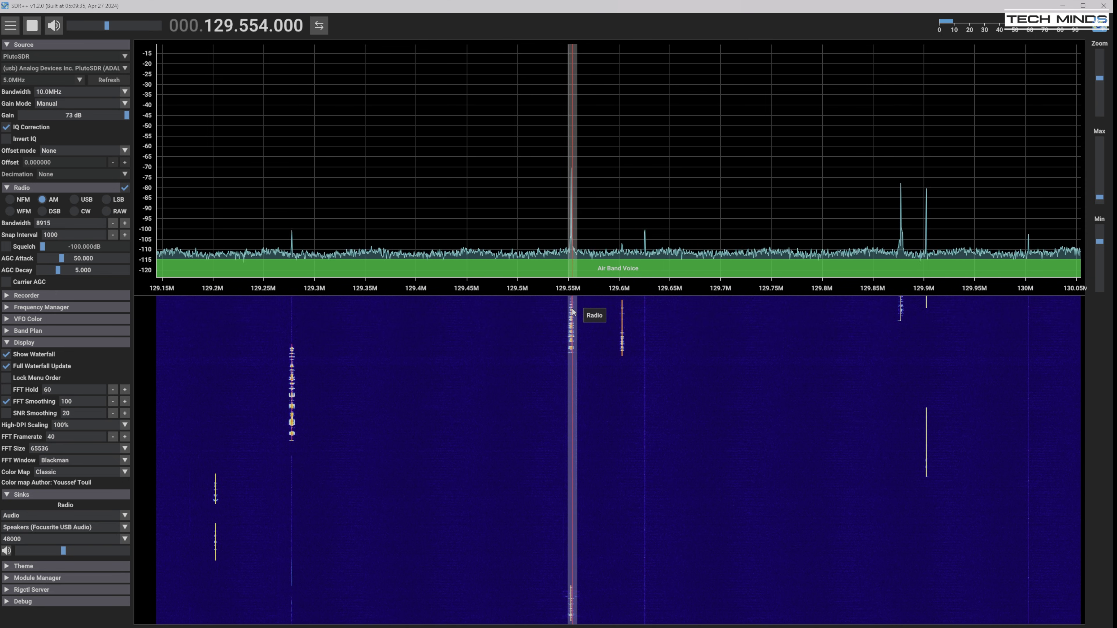
pyautogui.moveTo(686, 288); pyautogui.dragTo(285, 275)
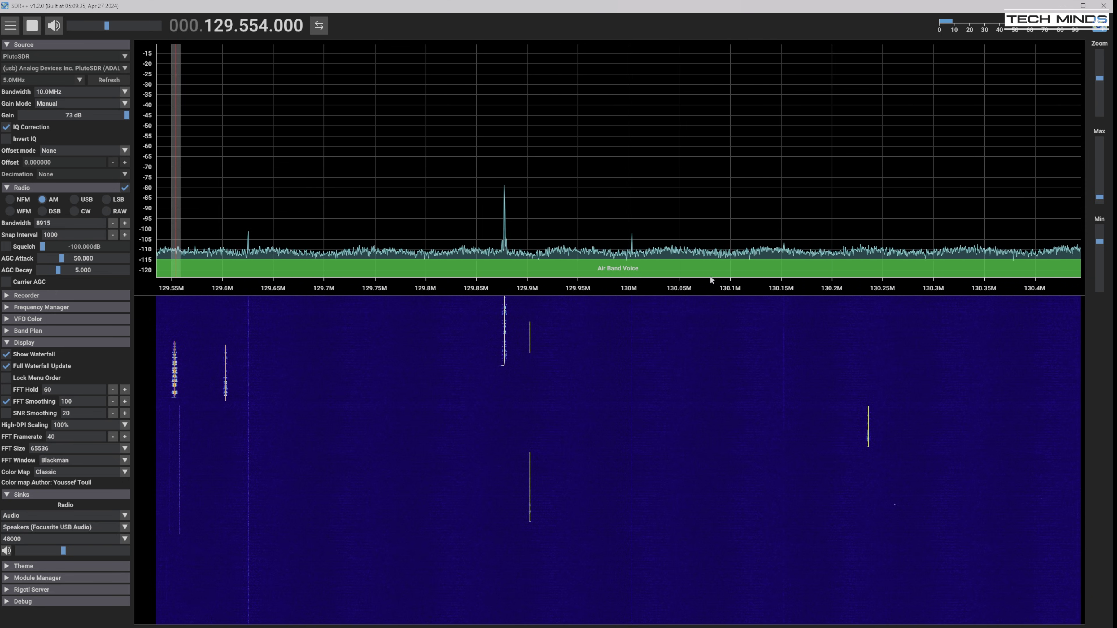
pyautogui.click(504, 315)
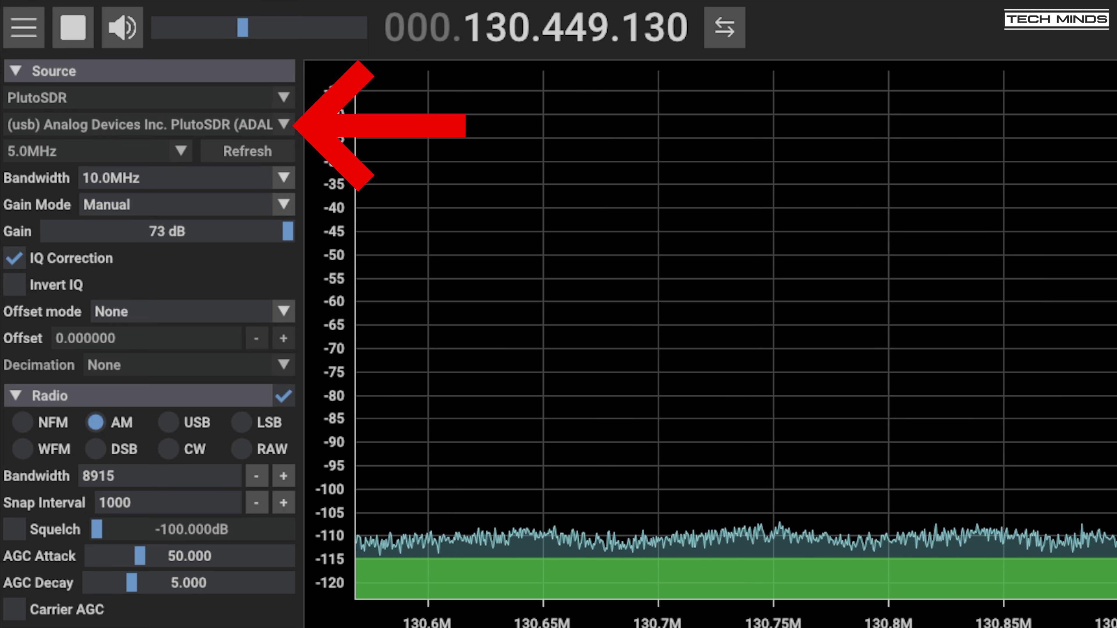
pyautogui.moveTo(1099, 185); pyautogui.dragTo(1100, 110)
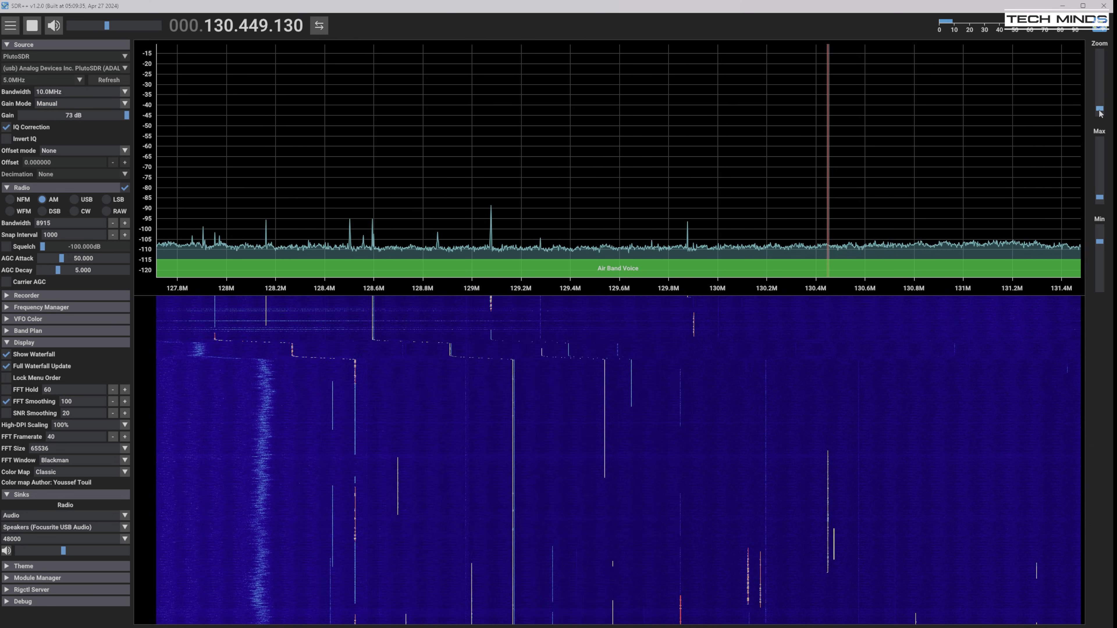
pyautogui.moveTo(1045, 288); pyautogui.dragTo(807, 317)
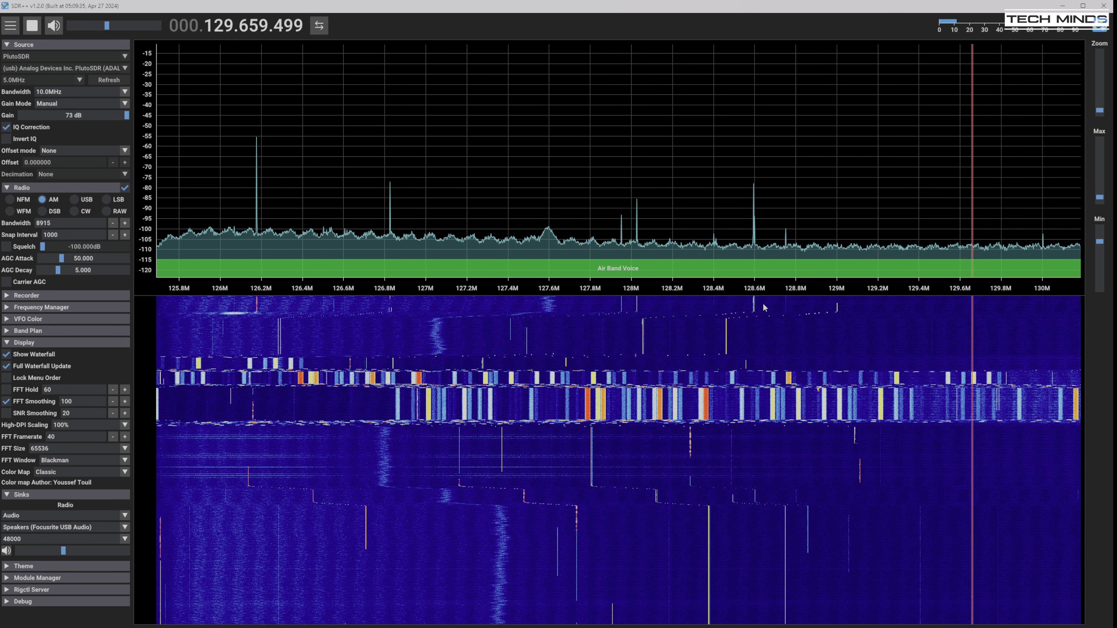
pyautogui.click(390, 316)
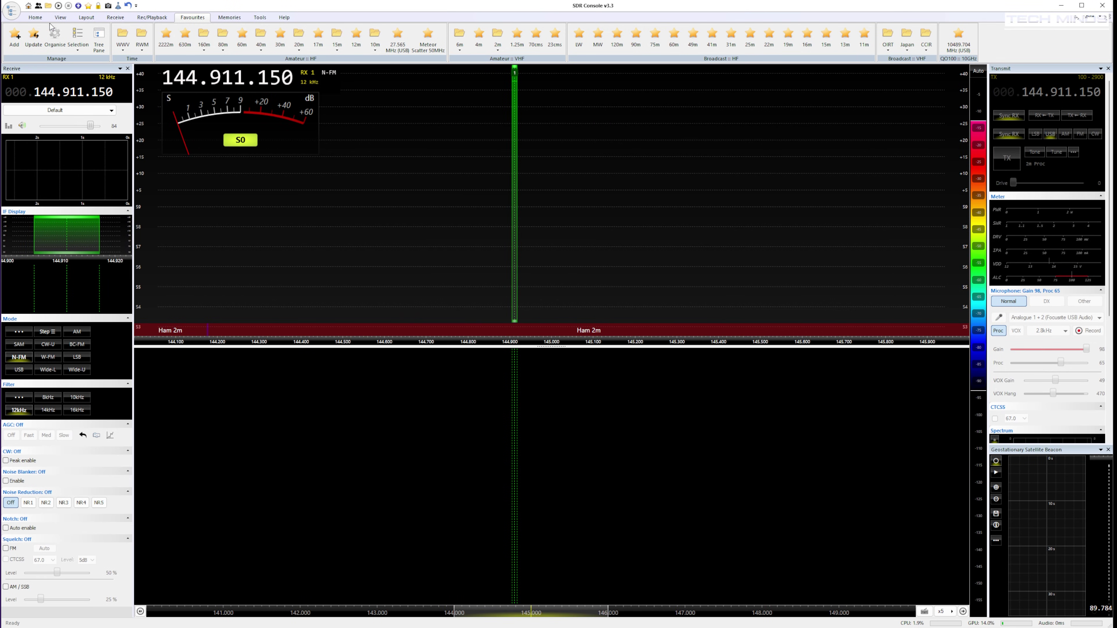
# Step: Create a new radio definition using the PlutoSDR driver at address ip:192.168.1.10
pyautogui.click(39, 18)
pyautogui.click(20, 46)
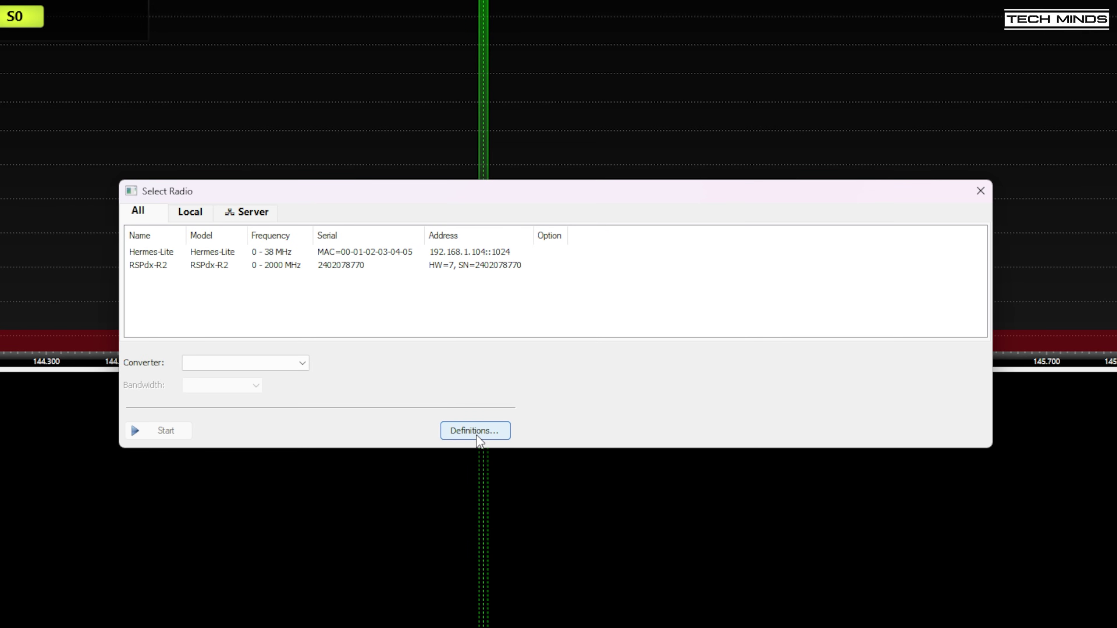
pyautogui.click(509, 382)
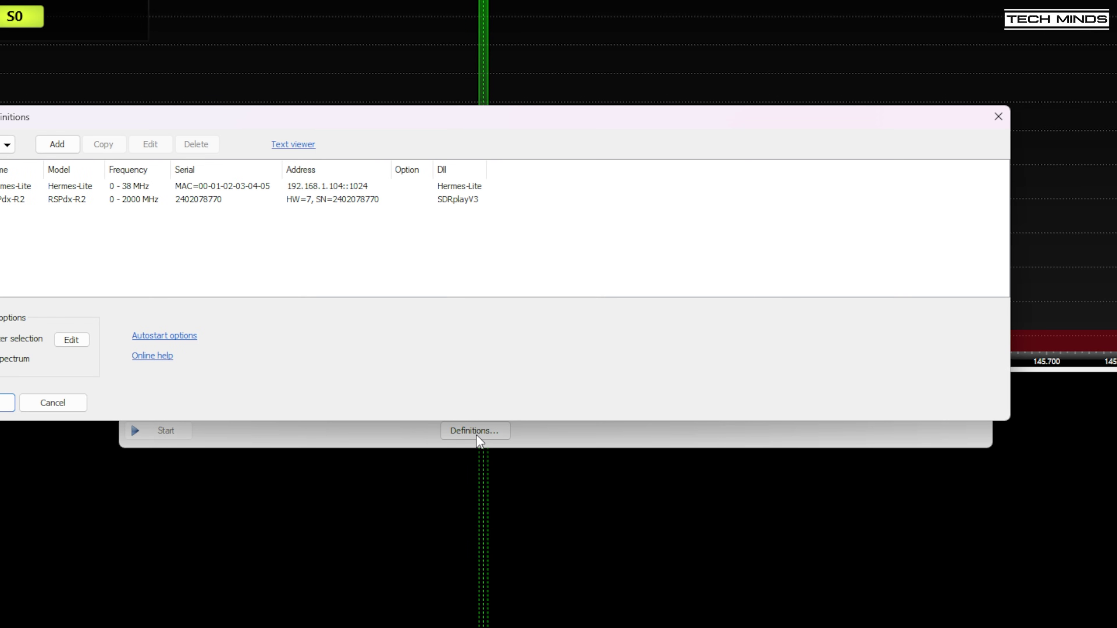
pyautogui.click(54, 148)
pyautogui.click(354, 159)
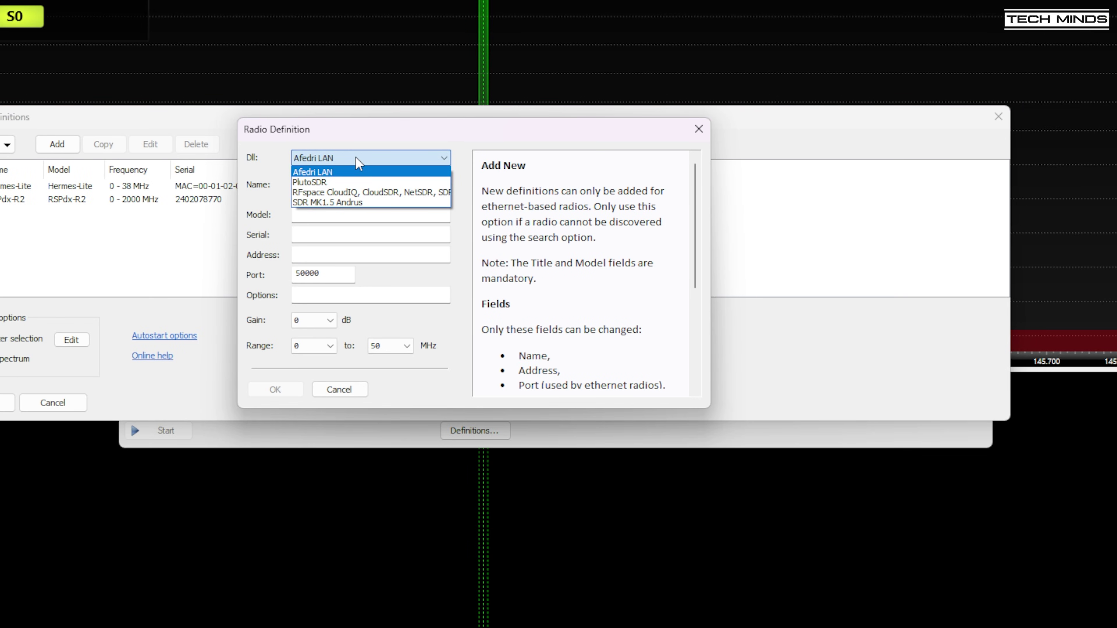
pyautogui.click(354, 183)
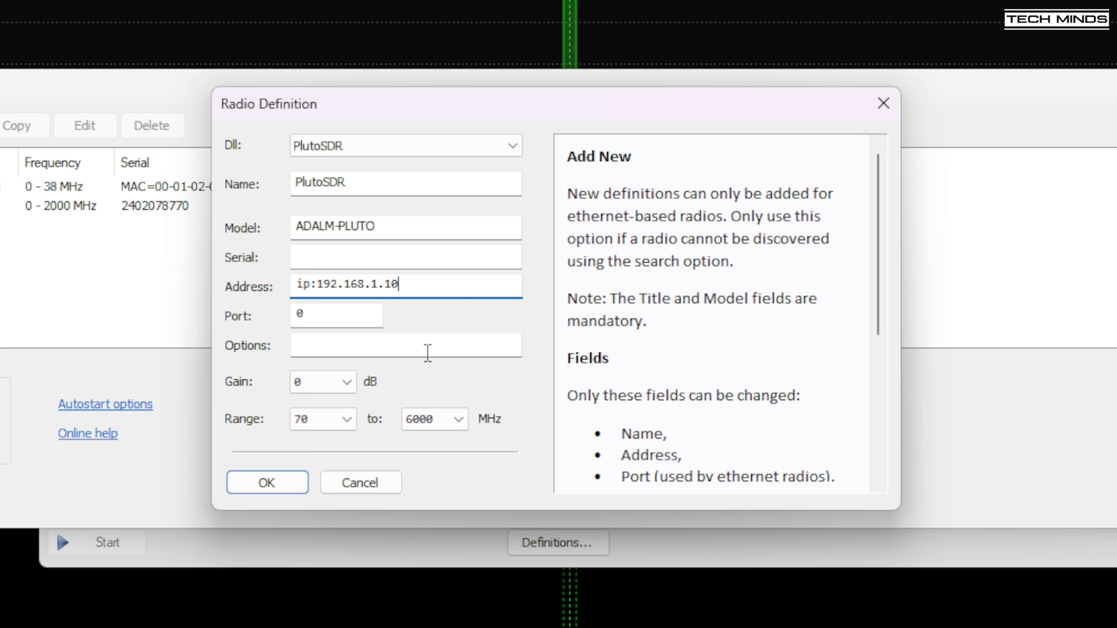
pyautogui.click(279, 484)
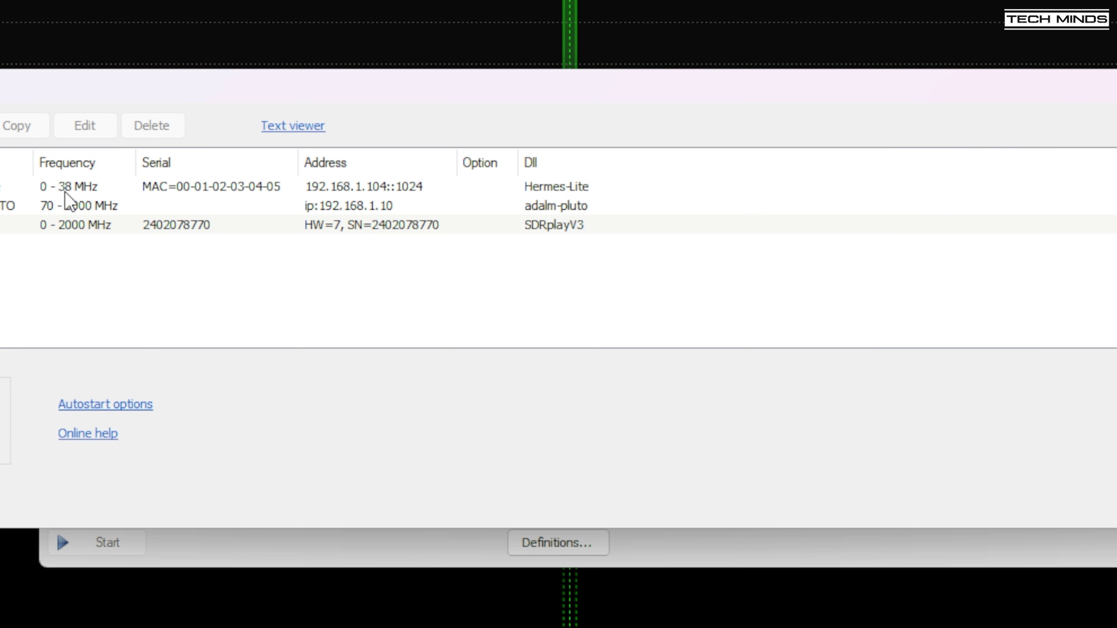
# Step: Save the adalm-pluto definition and select PlutoSDR with no converter as the radio
pyautogui.click(52, 210)
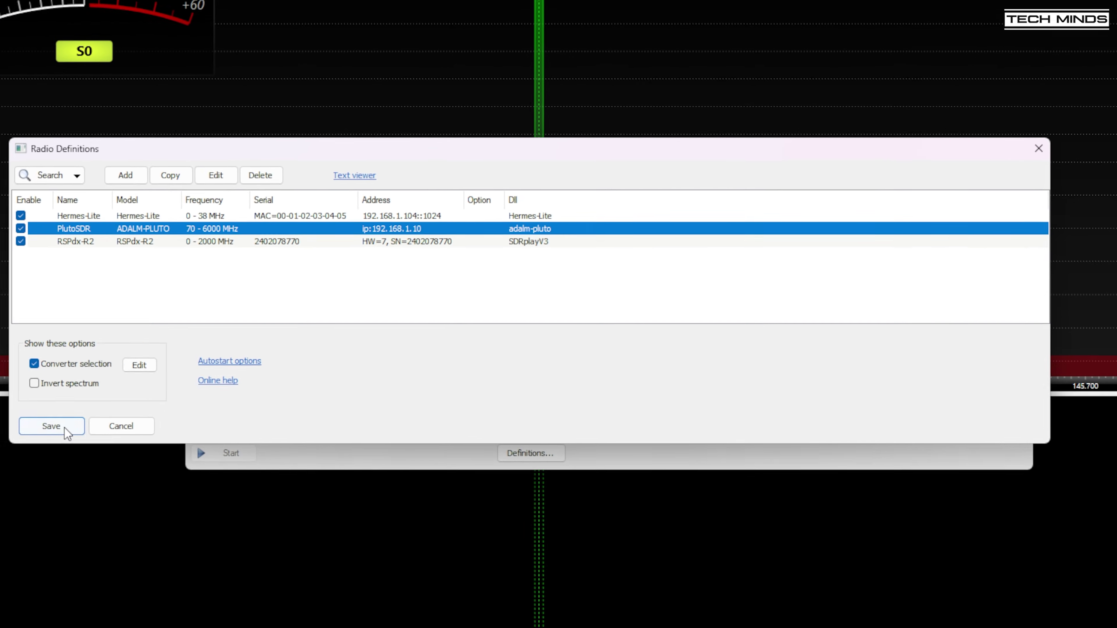
pyautogui.click(53, 426)
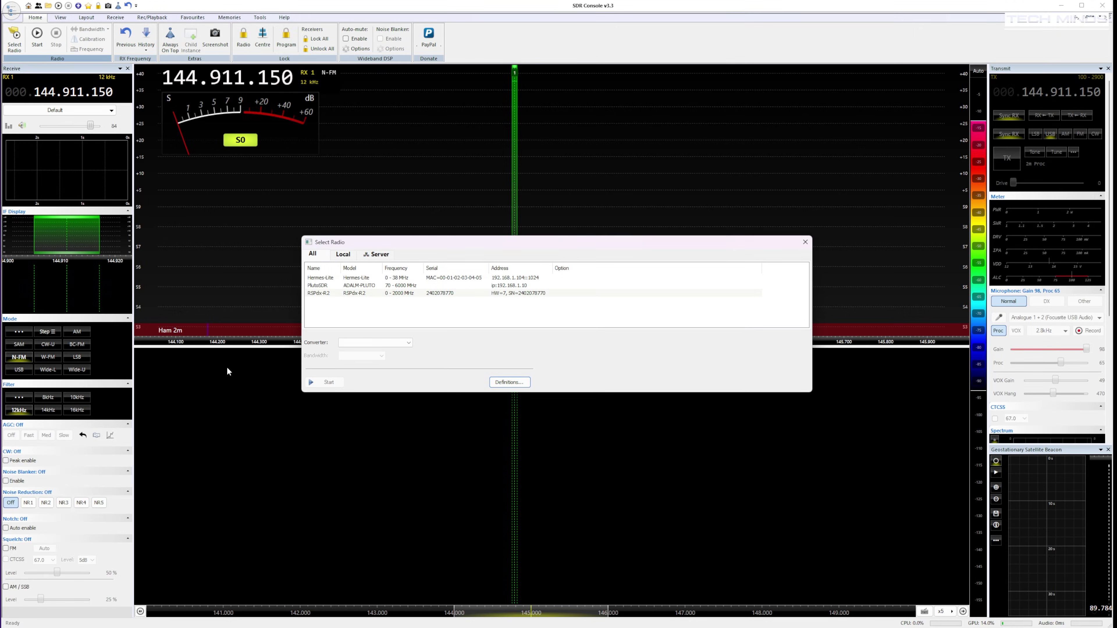
pyautogui.click(357, 286)
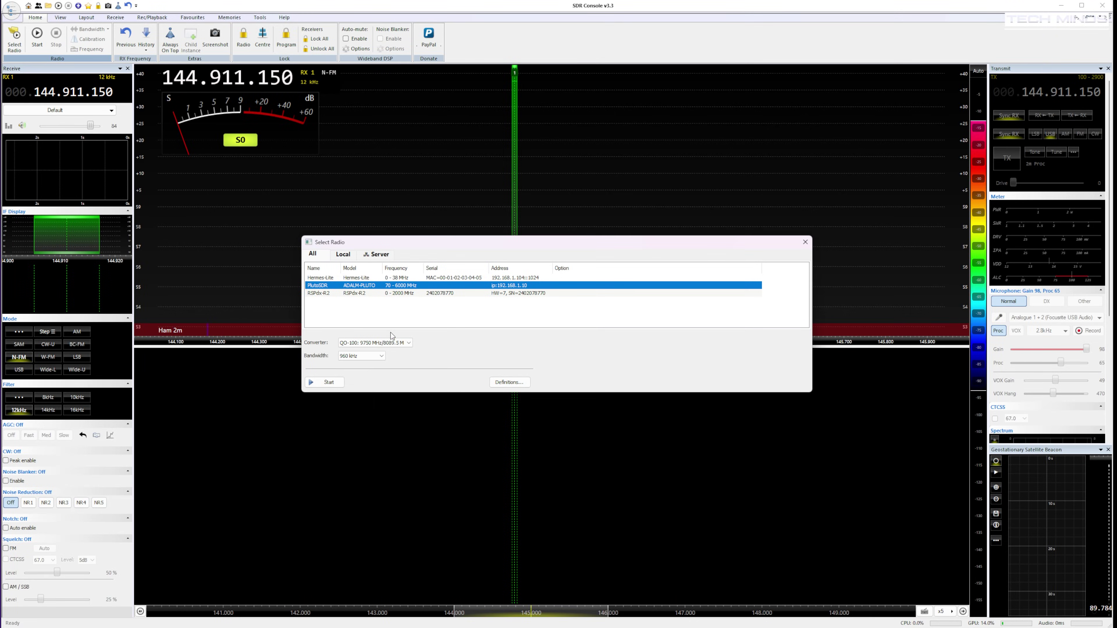
pyautogui.click(408, 346)
pyautogui.click(419, 353)
pyautogui.click(396, 286)
pyautogui.click(381, 357)
# Step: Start receiving at 2.688 MHz bandwidth, brighten the waterfall, and tune the strong 2 m signal
pyautogui.click(352, 399)
pyautogui.press('Return')
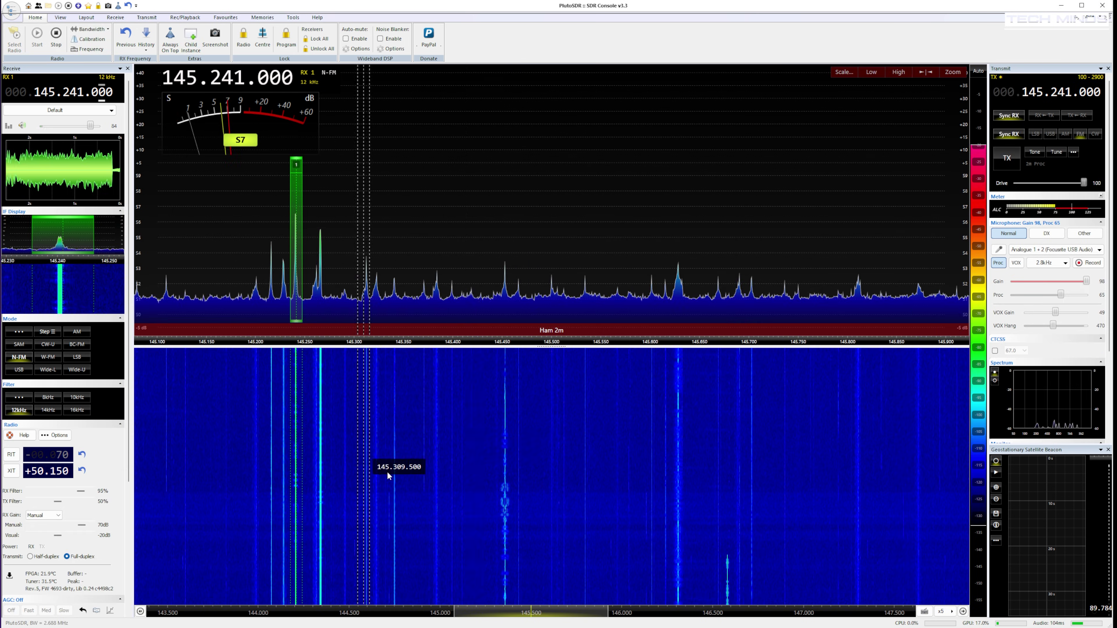
pyautogui.moveTo(979, 144); pyautogui.dragTo(978, 263)
pyautogui.click(320, 484)
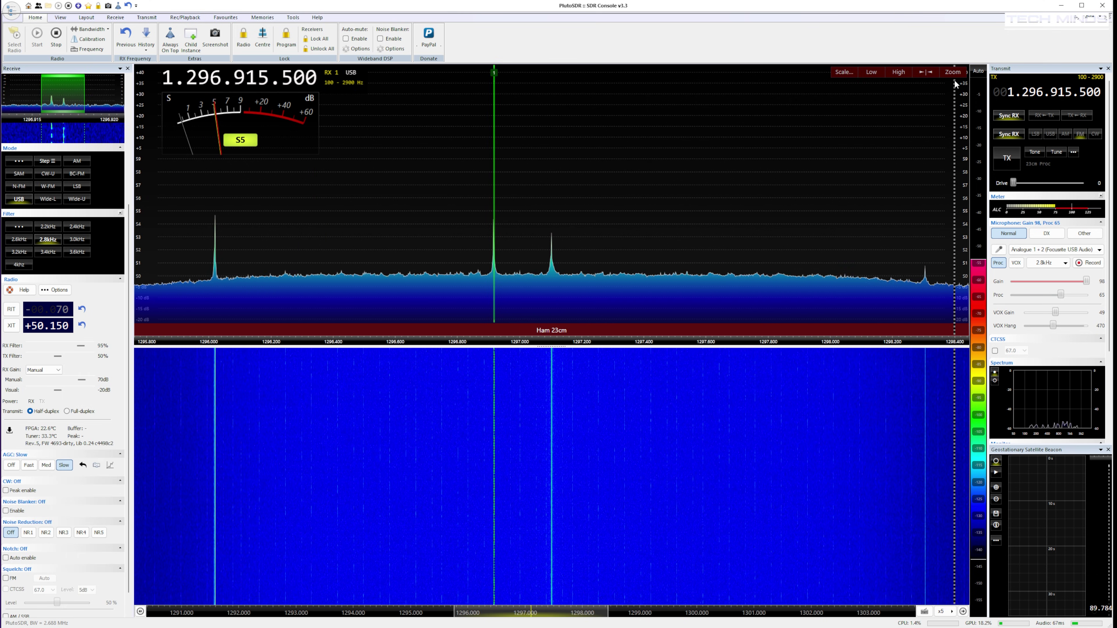
# Step: Zoom far in on the 23 cm carrier near 1296.916 MHz USB
pyautogui.moveTo(947, 198)
pyautogui.moveTo(947, 238); pyautogui.dragTo(936, 145)
pyautogui.moveTo(958, 75)
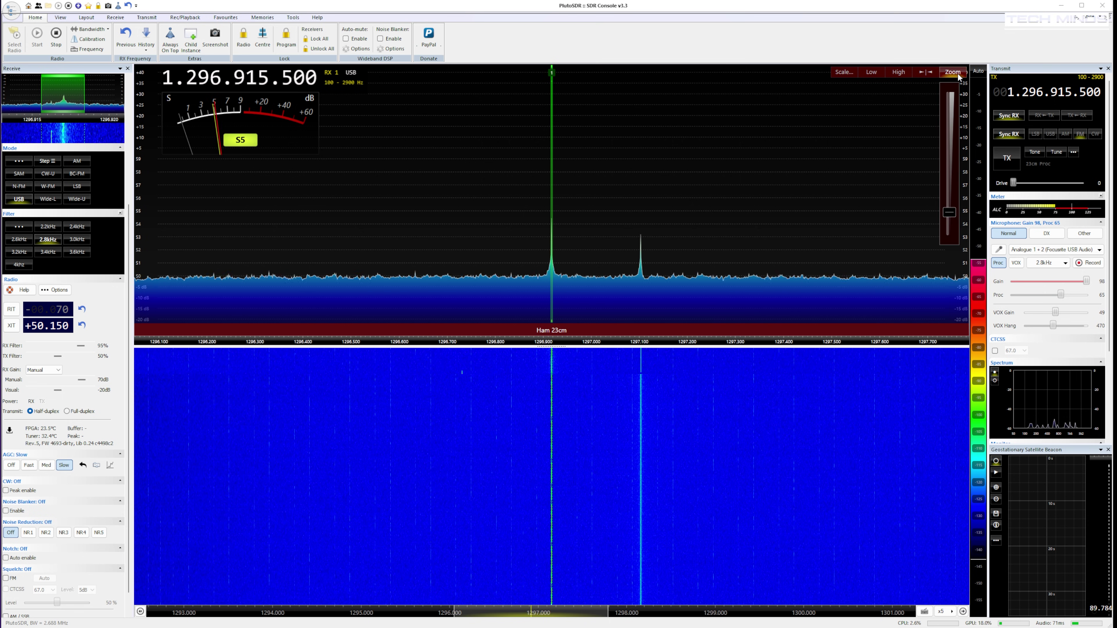
pyautogui.moveTo(949, 213); pyautogui.dragTo(947, 141)
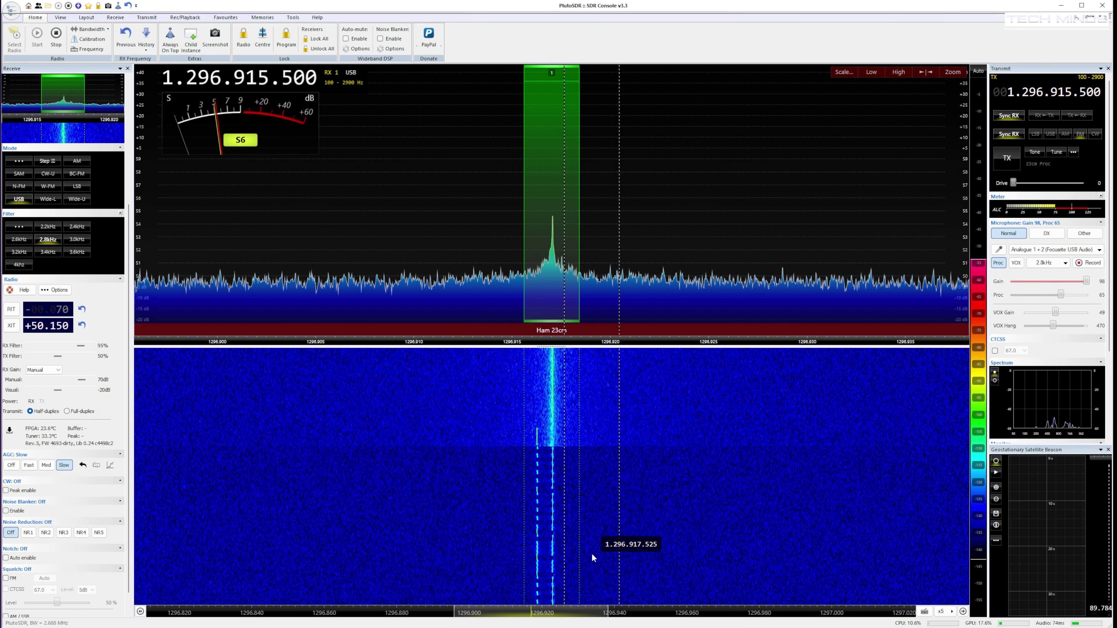
pyautogui.moveTo(571, 615); pyautogui.dragTo(596, 615)
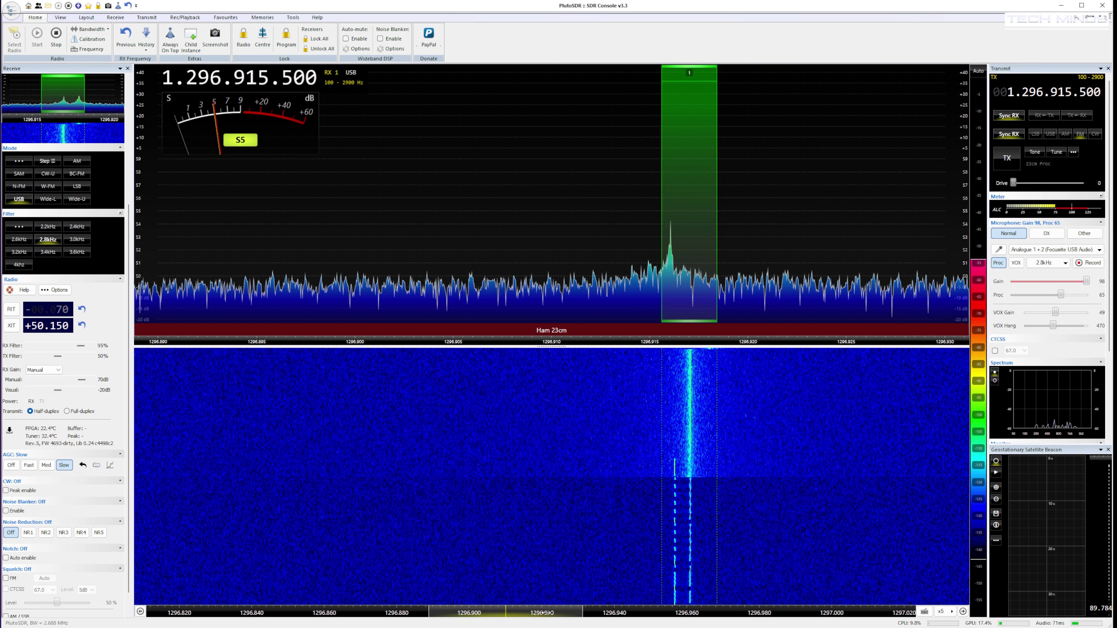